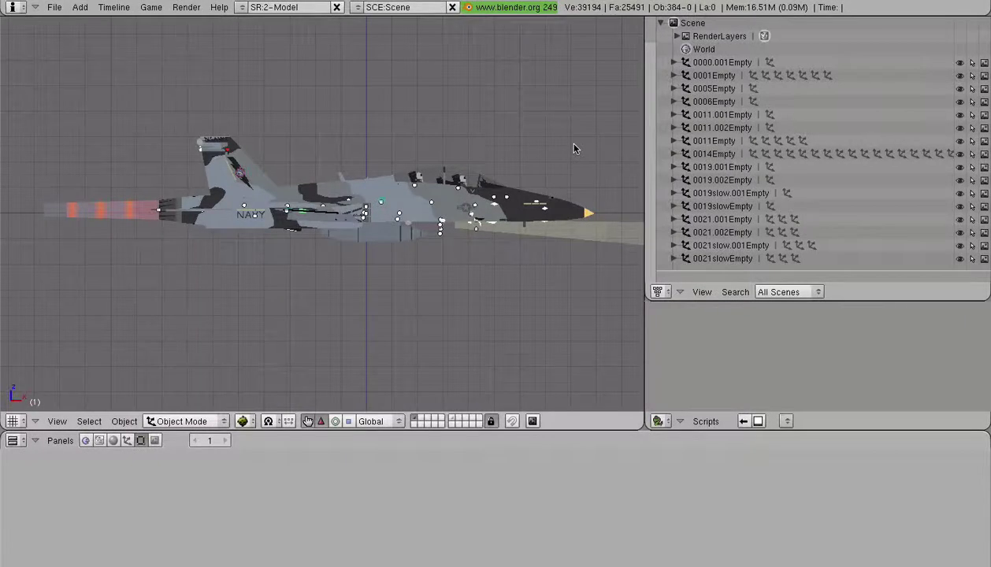
key(Down)
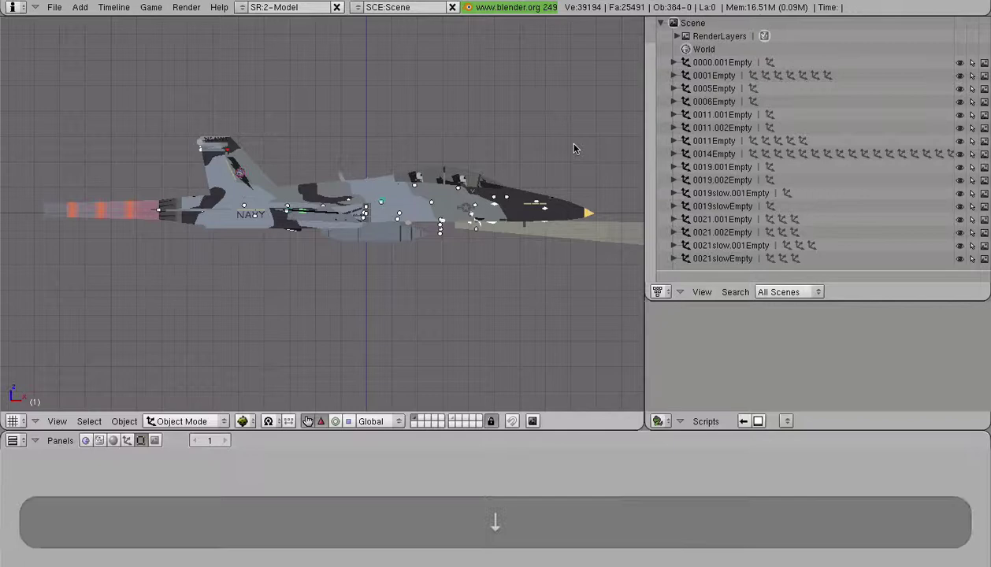
key(Down)
middle_drag(457, 202, 280, 256)
scroll(230, 207, up, 5)
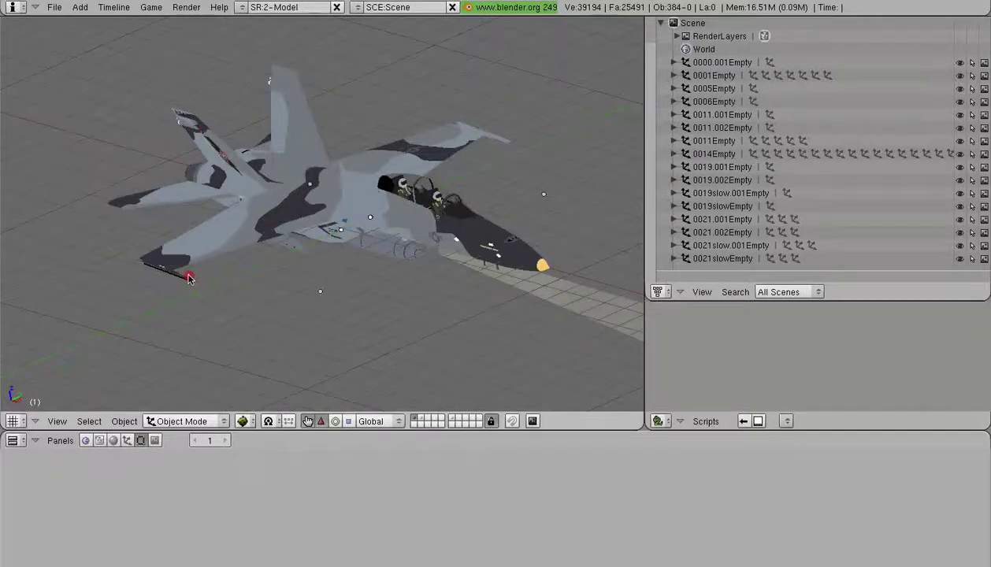
key(shift)
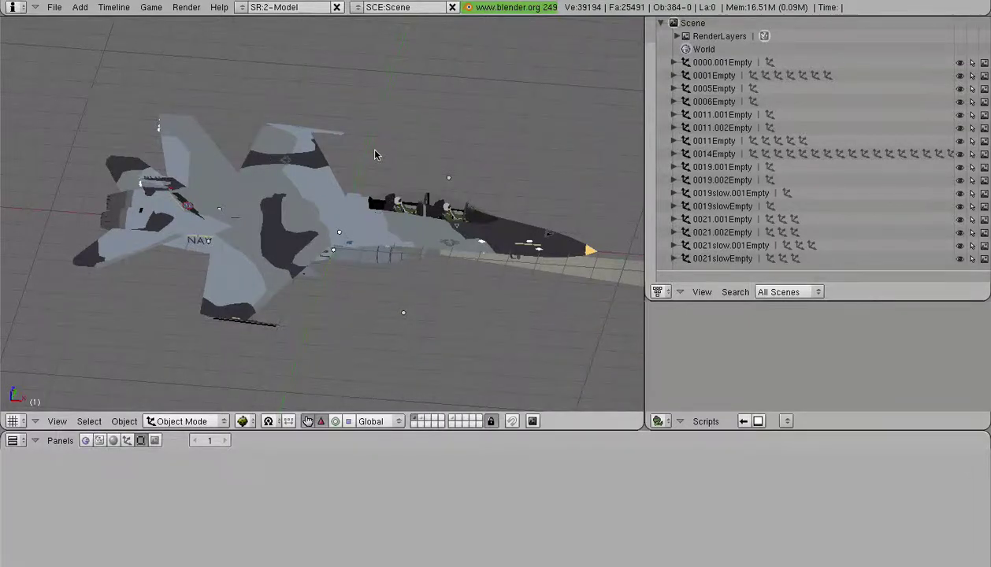
Open the fuselage mesh in Edit Mode and select three adjacent light faces behind the cockpit using face selection.
right_click(354, 209)
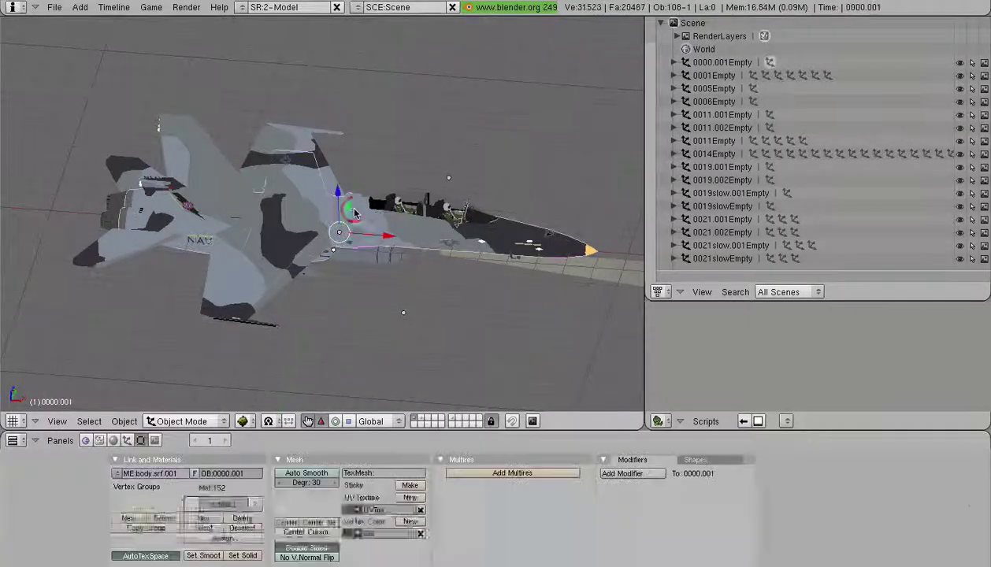
key(Tab)
scroll(353, 211, up, 9)
click(487, 421)
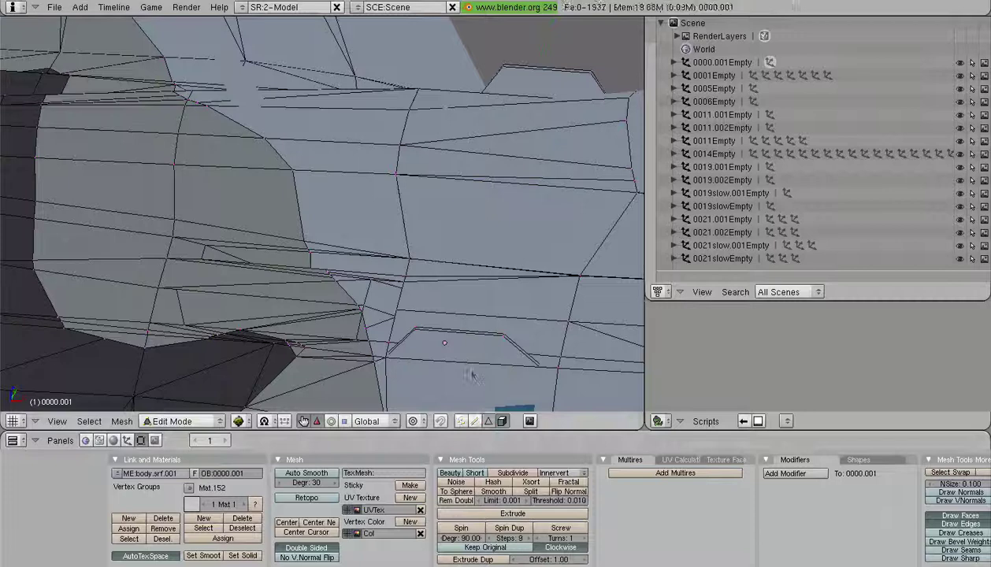
shift+right_click(351, 211)
shift+right_click(482, 224)
shift+right_click(357, 146)
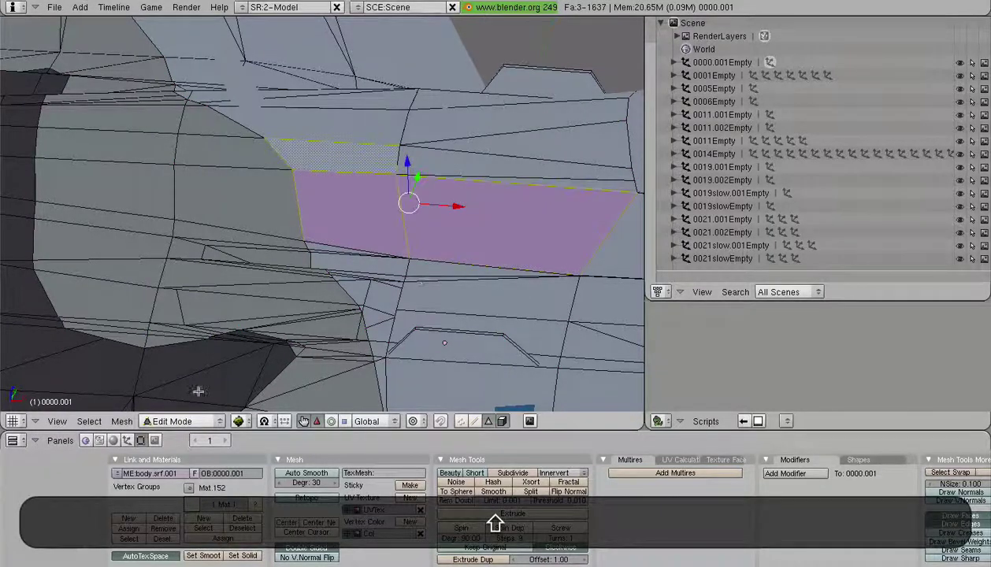
Switch the fuselage mesh to Vertex Paint mode and enable face masking for the selected faces.
click(189, 420)
click(203, 368)
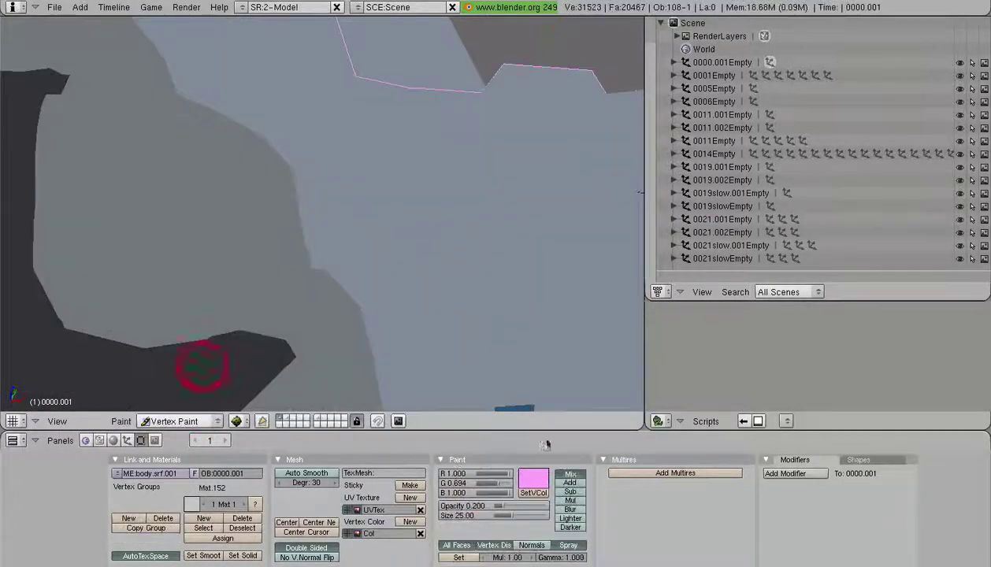
key(f)
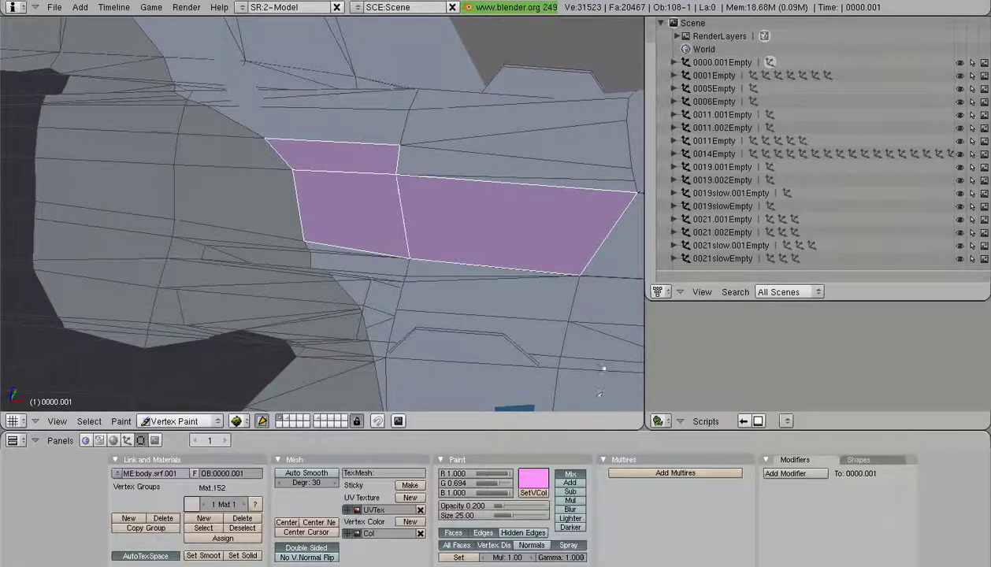
Return the fuselage to Object Mode and deselect it.
click(180, 421)
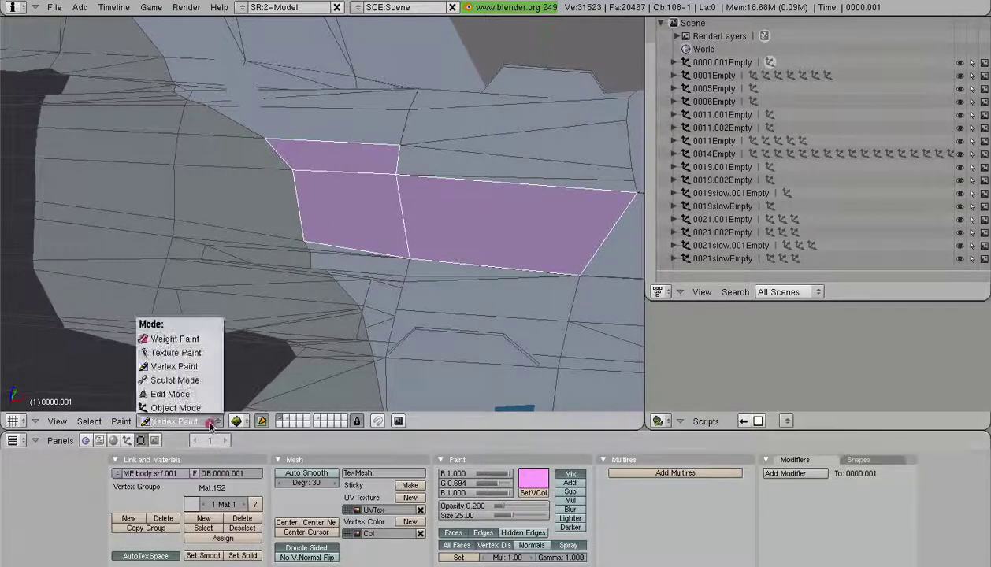
click(205, 406)
scroll(413, 301, down, 6)
key(a)
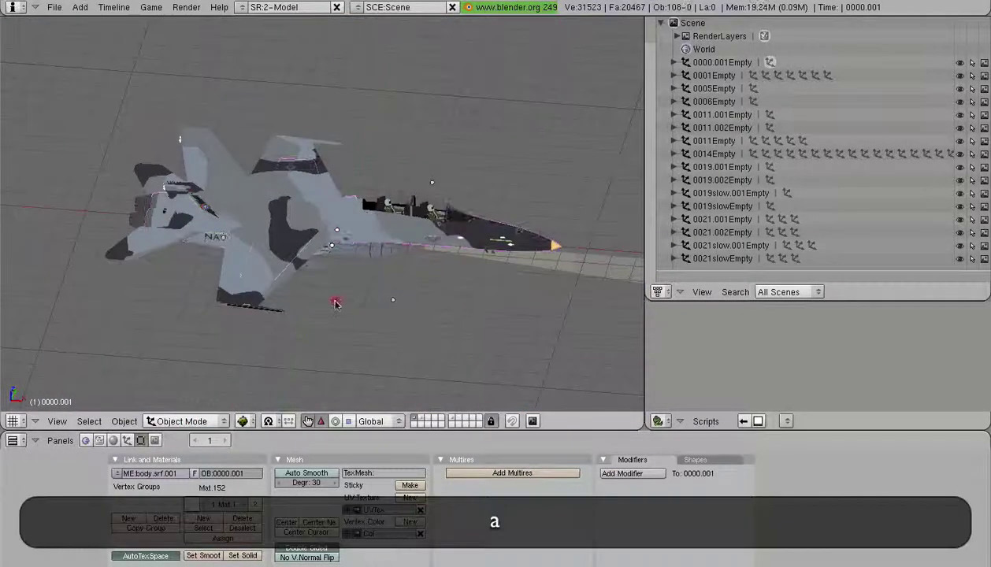
Start the Replace a color mesh script.
middle_drag(334, 300, 520, 303)
scroll(427, 257, up, 4)
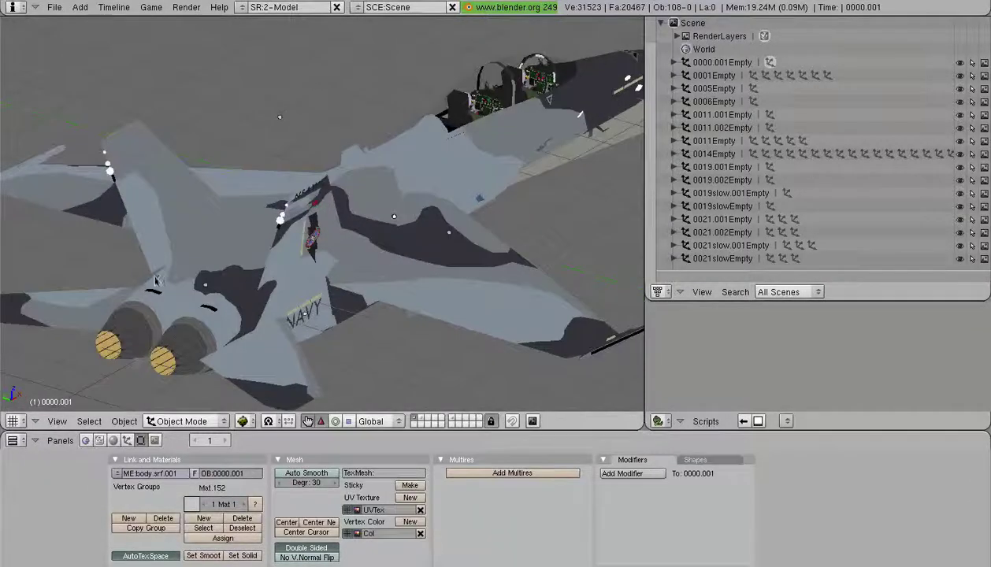
scroll(146, 272, down, 2)
middle_drag(146, 273, 557, 211)
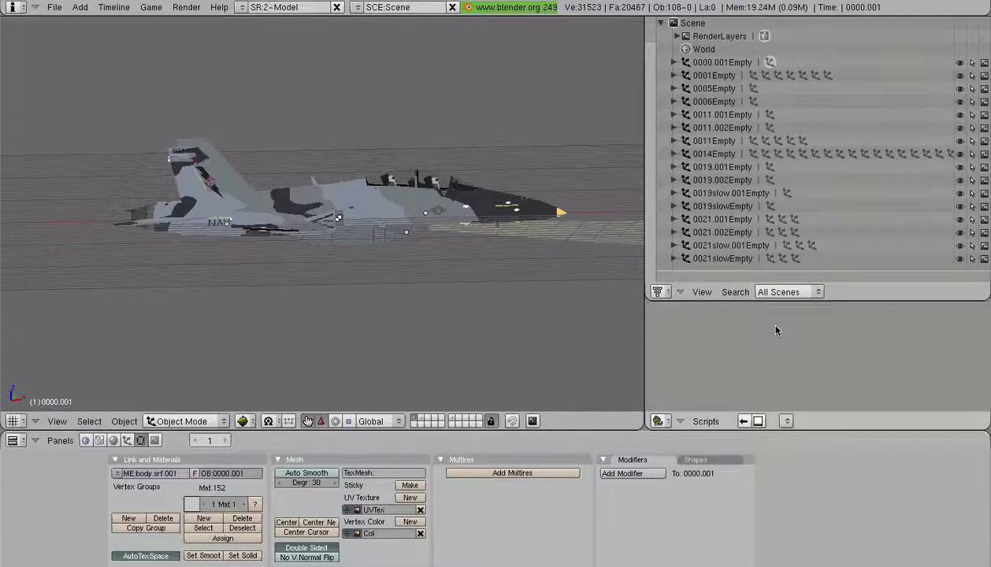
click(25, 445)
click(704, 421)
mouse_move(733, 341)
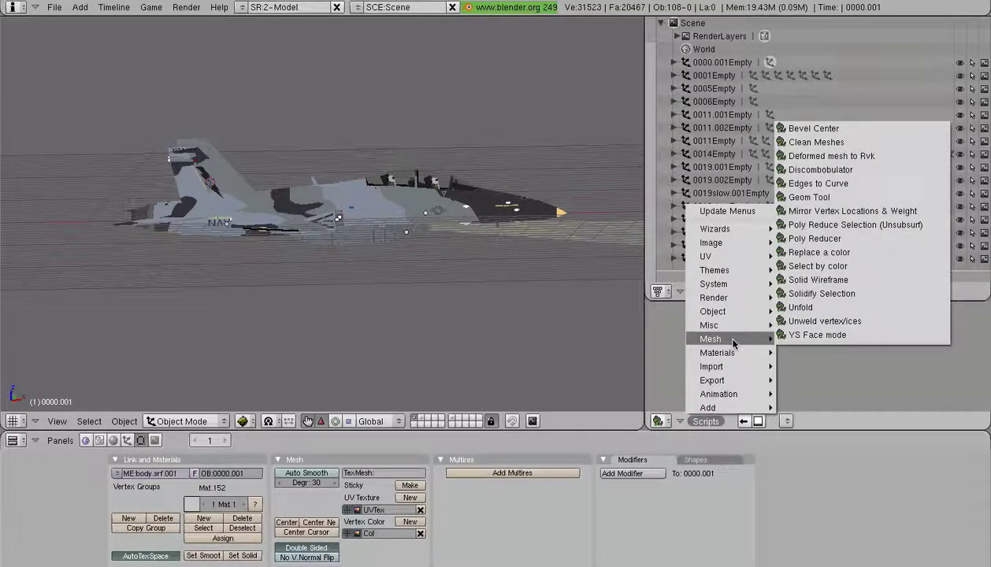
click(876, 257)
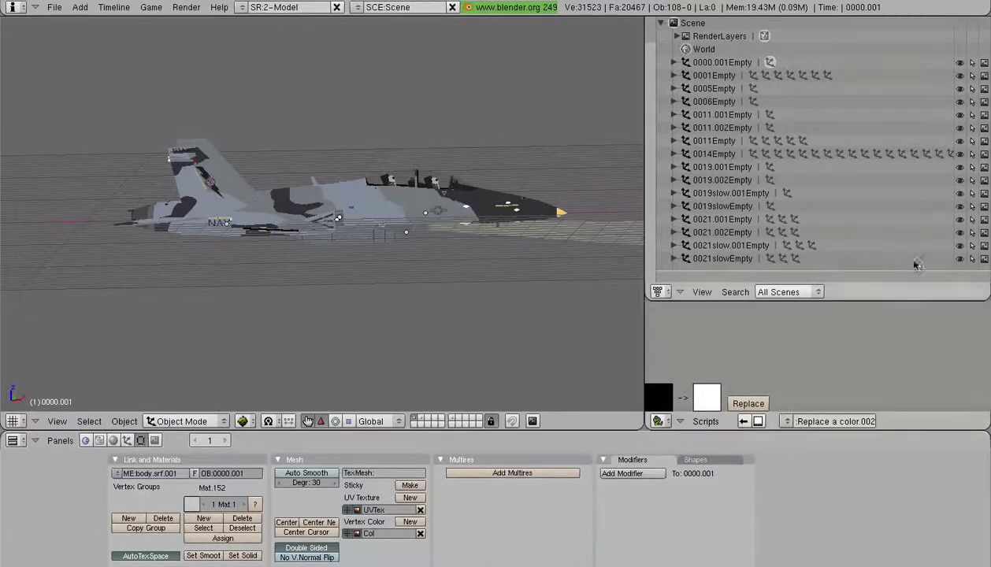
Set the script's source color to the dark grey sampled from the nose and the replacement color to bright green.
click(650, 390)
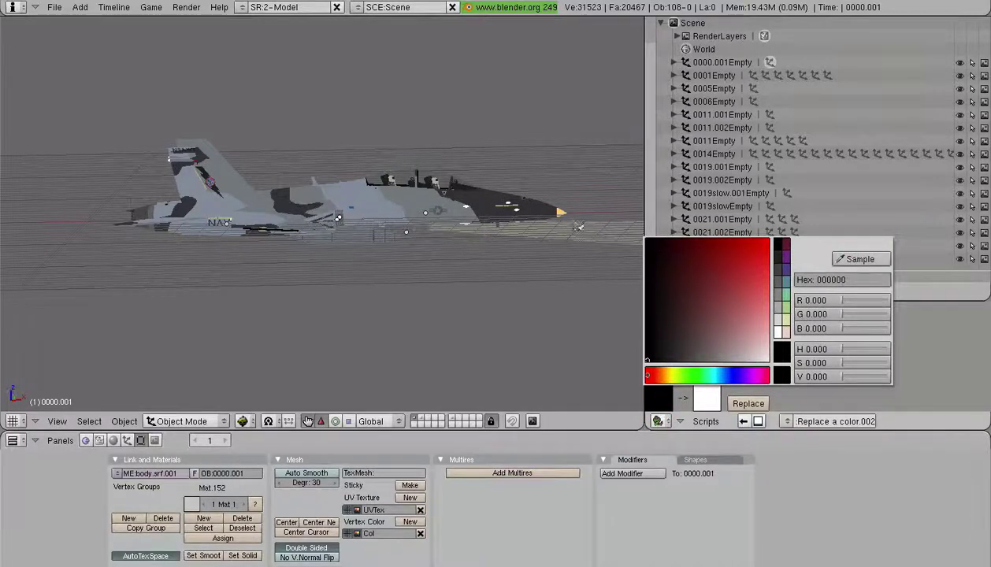
click(481, 201)
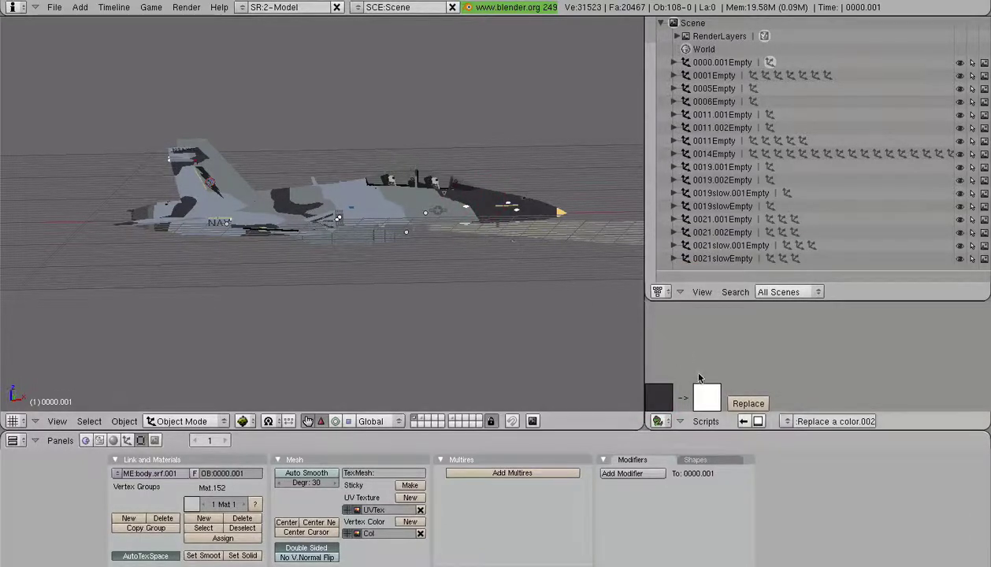
click(705, 394)
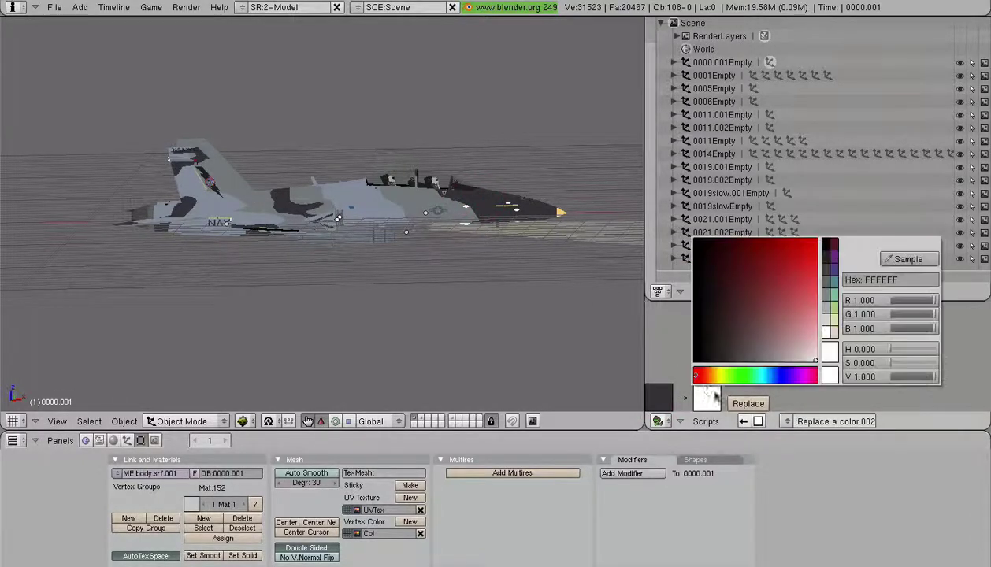
click(832, 294)
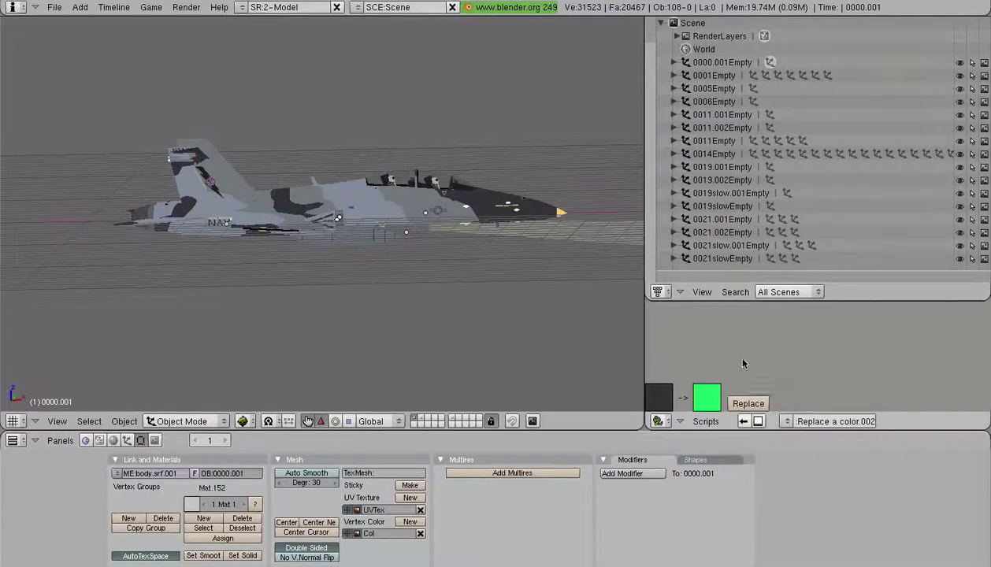
Select all faces of the fuselage mesh in Edit Mode and replace their dark grey with bright green.
middle_drag(460, 238, 226, 314)
scroll(448, 339, up, 3)
middle_drag(448, 339, 279, 189)
right_click(279, 189)
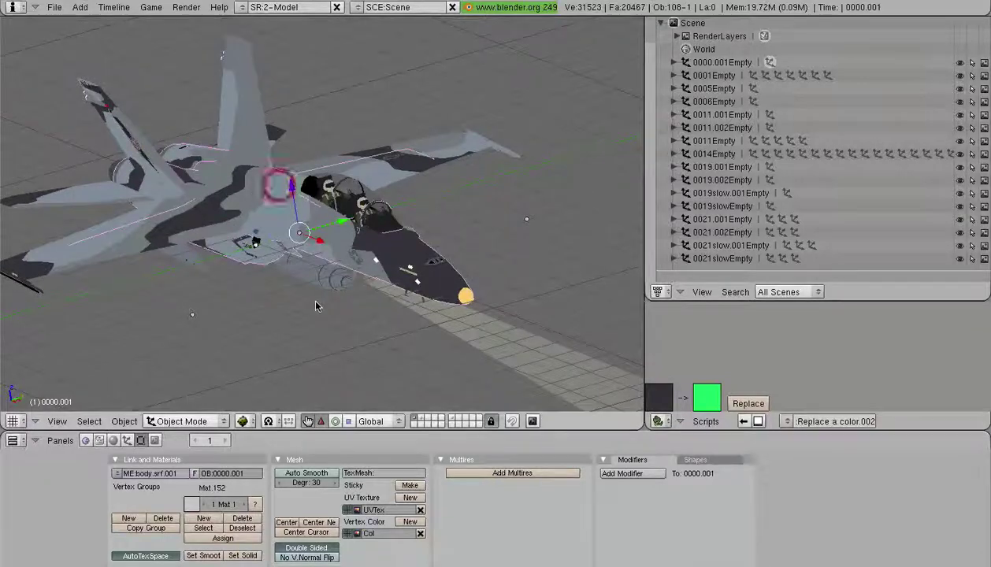
key(Tab)
key(a)
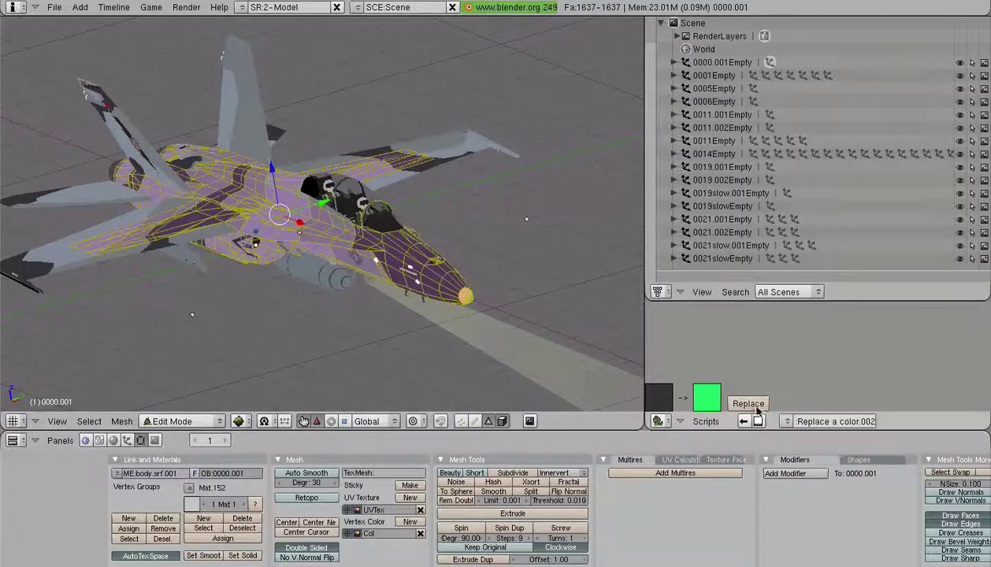
click(749, 404)
Leave Edit Mode and undo the color replacement on the fuselage.
mouse_move(488, 260)
middle_down()
mouse_move(226, 245)
mouse_move(371, 254)
mouse_move(335, 262)
middle_up()
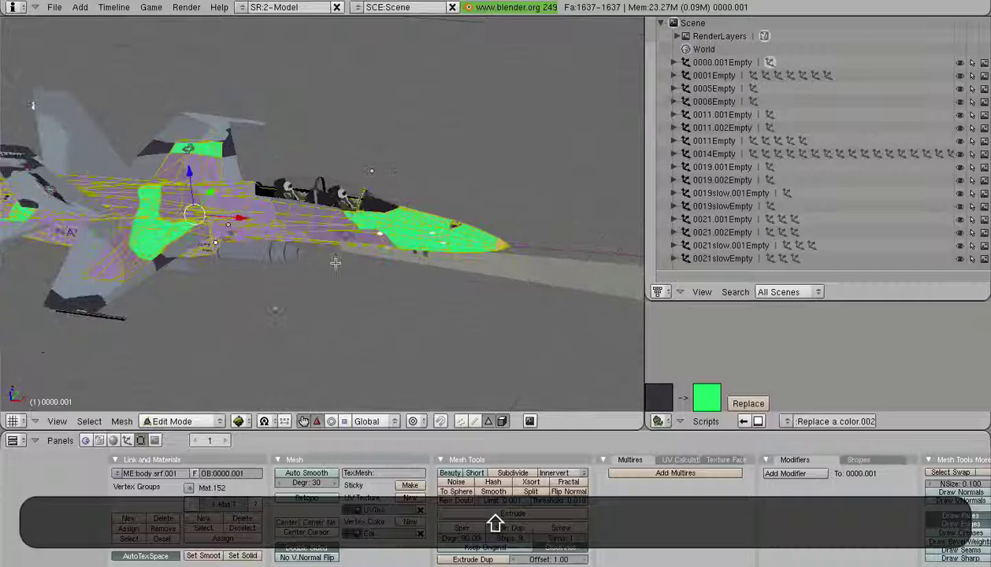
key(shift+Tab)
key(super+z)
key(shift+super+z)
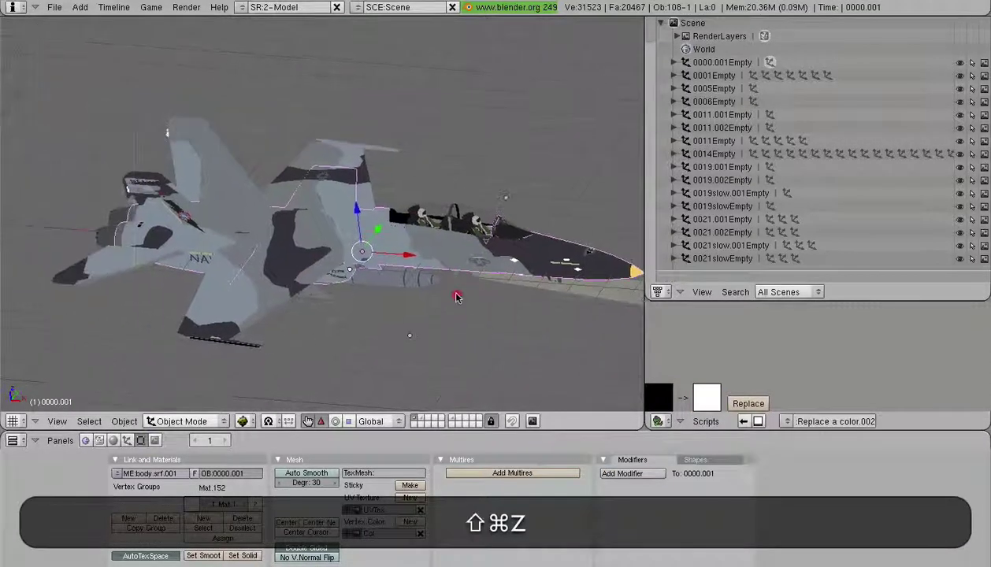
key(shift+a)
shift+middle_drag(446, 302, 412, 289)
scroll(412, 289, down, 1)
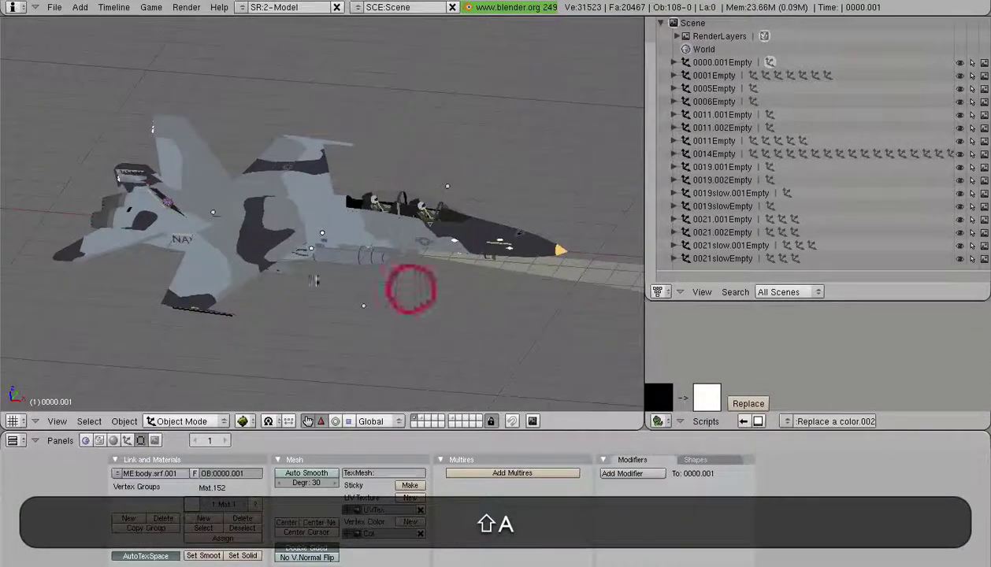
key(a)
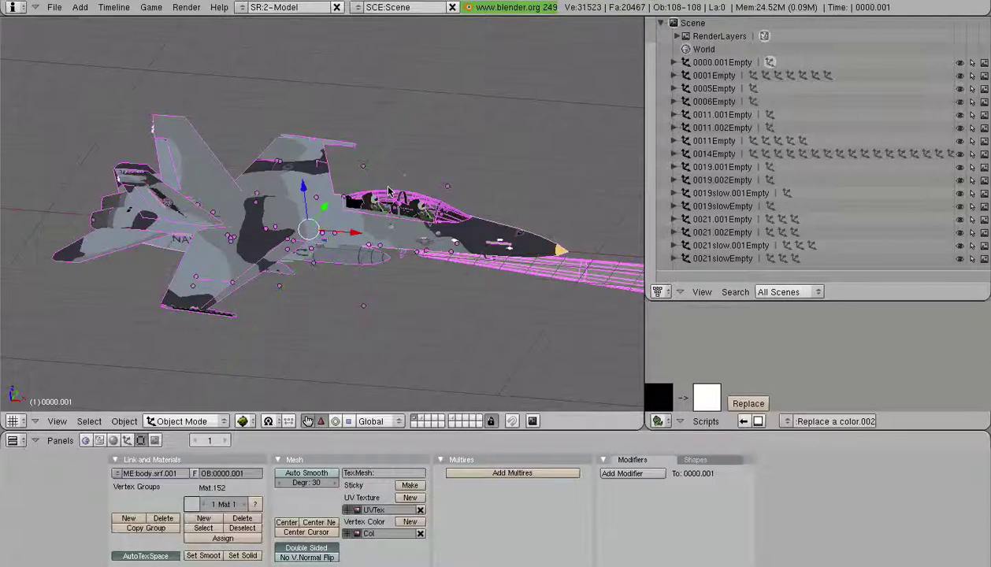
key(a)
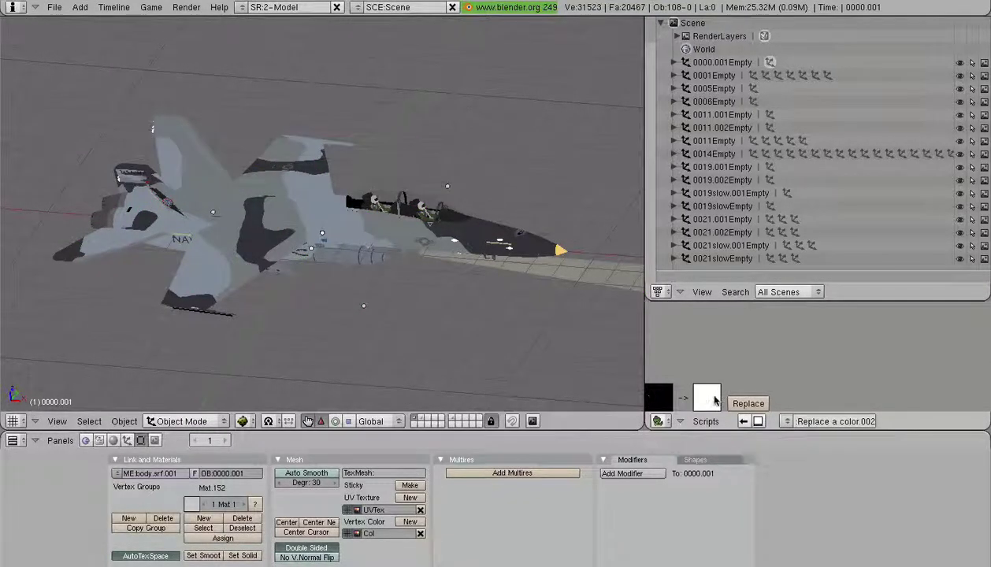
Sample the nose's dark grey as the source color again and choose bright green as the replacement color.
click(670, 398)
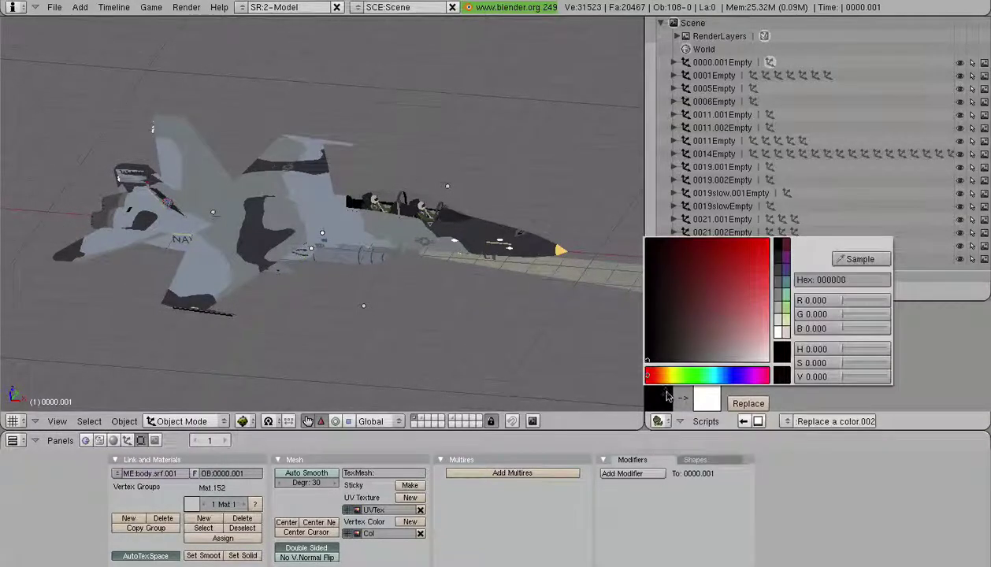
click(869, 259)
click(496, 233)
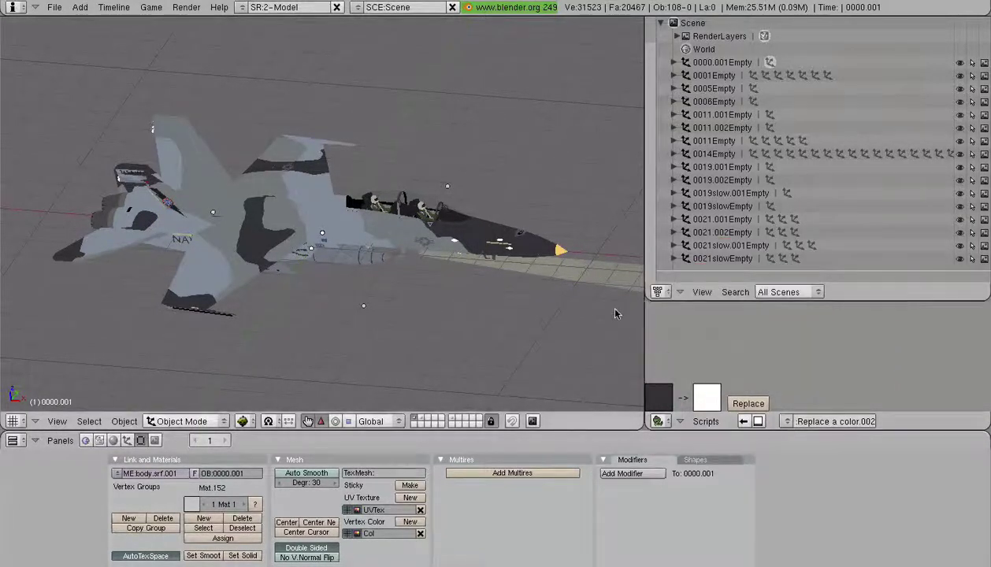
click(705, 398)
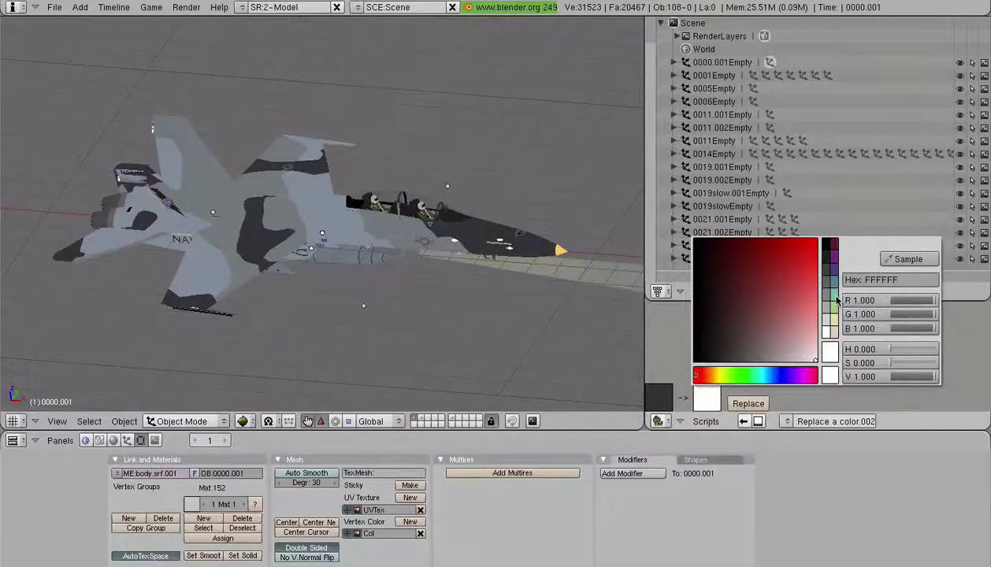
click(837, 302)
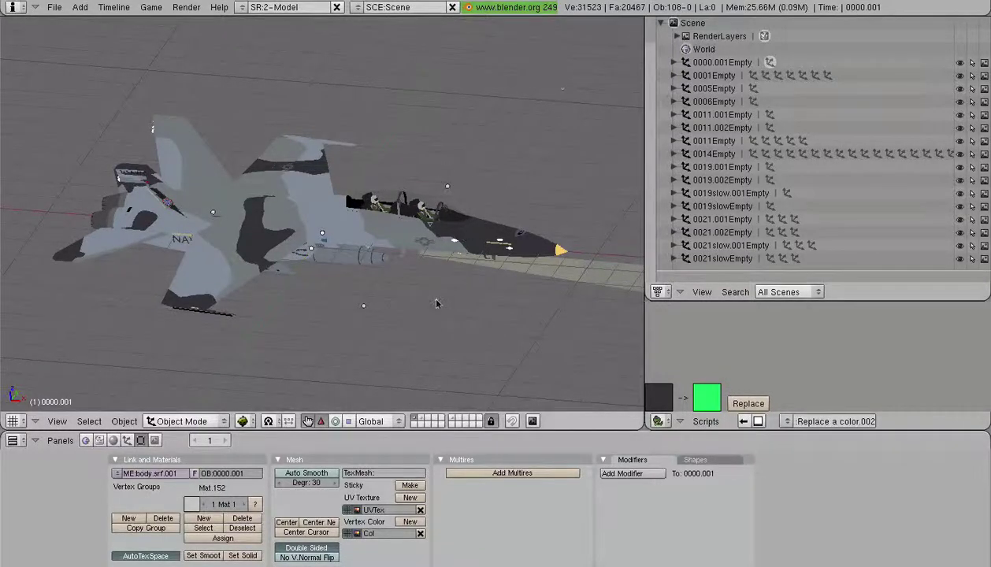
Select all objects of the aircraft and replace the dark grey with bright green on every one of them.
middle_drag(437, 303, 338, 285)
key(a)
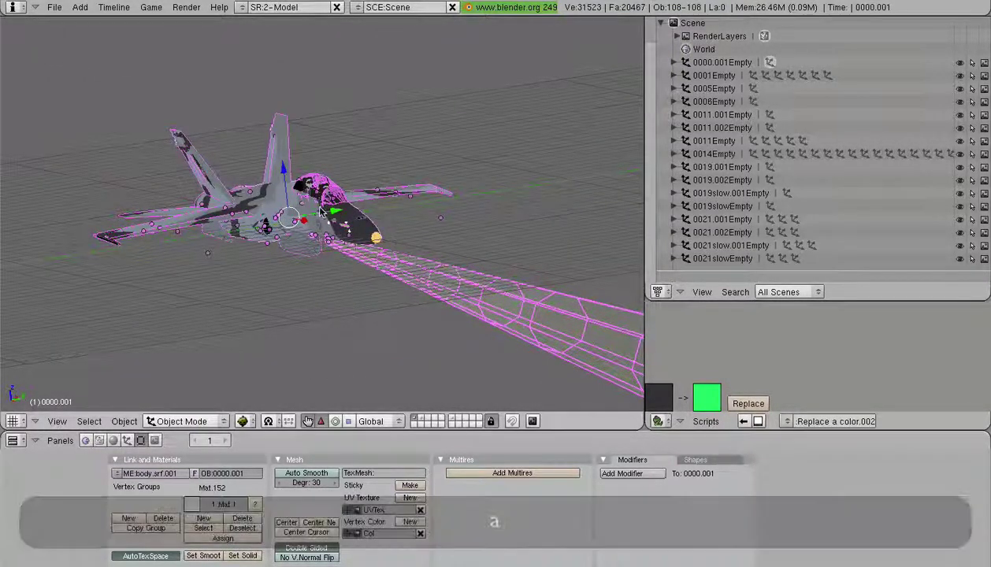
key(Tab)
Check the recolored tail fins and wings, return to Object Mode and deselect all objects.
middle_drag(302, 236, 354, 208)
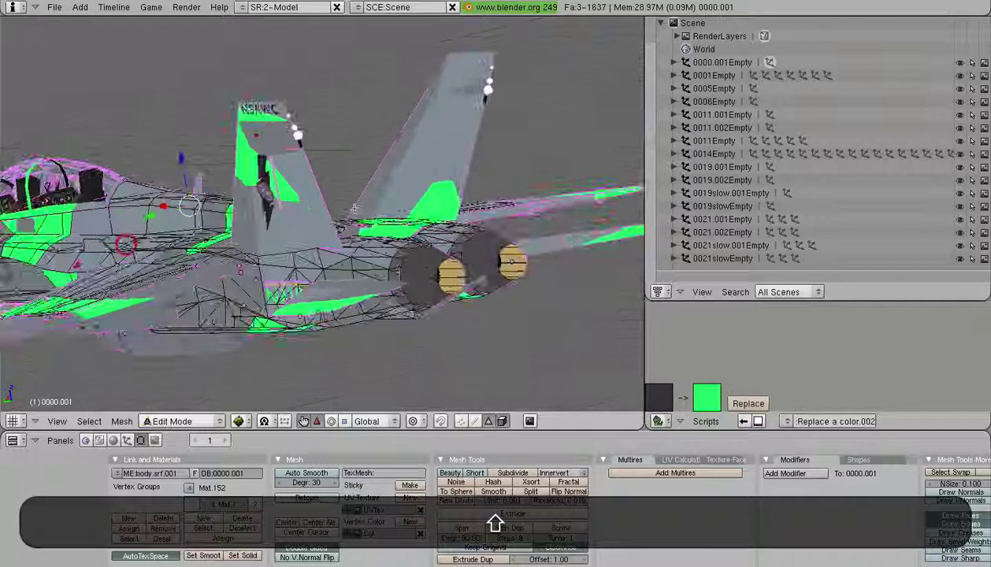
scroll(354, 208, up, 2)
scroll(354, 208, down, 4)
middle_drag(285, 254, 636, 262)
key(Tab)
key(a)
Examine the canopy frame and glass up close, then the recolored camouflage from above and from the side.
scroll(485, 300, down, 1)
scroll(339, 245, up, 3)
mouse_move(339, 244)
shift+middle_down()
mouse_move(441, 244)
mouse_move(394, 249)
mouse_move(414, 270)
mouse_move(504, 253)
mouse_move(449, 264)
mouse_move(465, 236)
mouse_move(441, 247)
mouse_move(470, 329)
mouse_move(464, 317)
mouse_move(478, 294)
mouse_move(451, 348)
mouse_move(261, 281)
mouse_move(338, 242)
shift+middle_up()
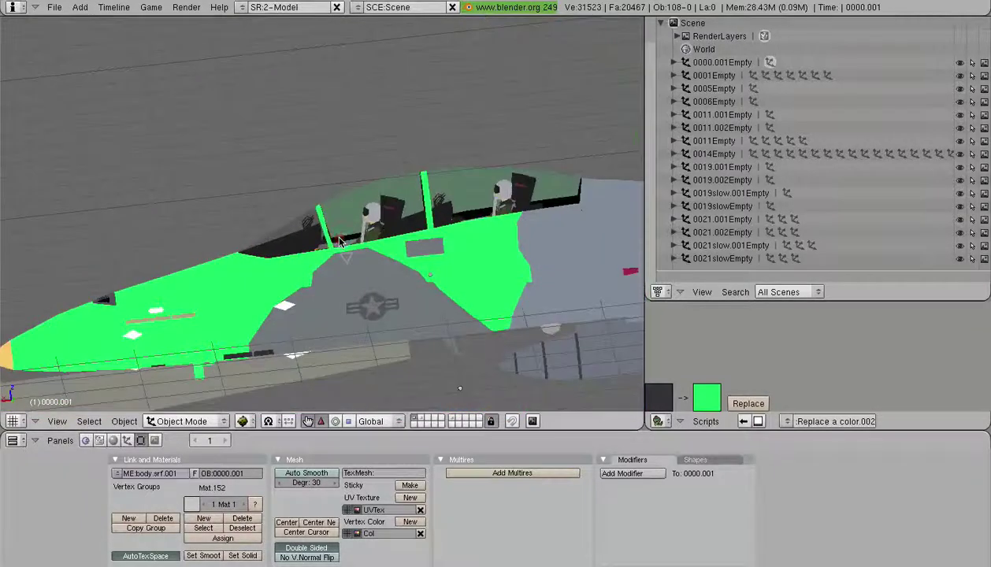
right_click(347, 181)
scroll(341, 205, up, 8)
key(a)
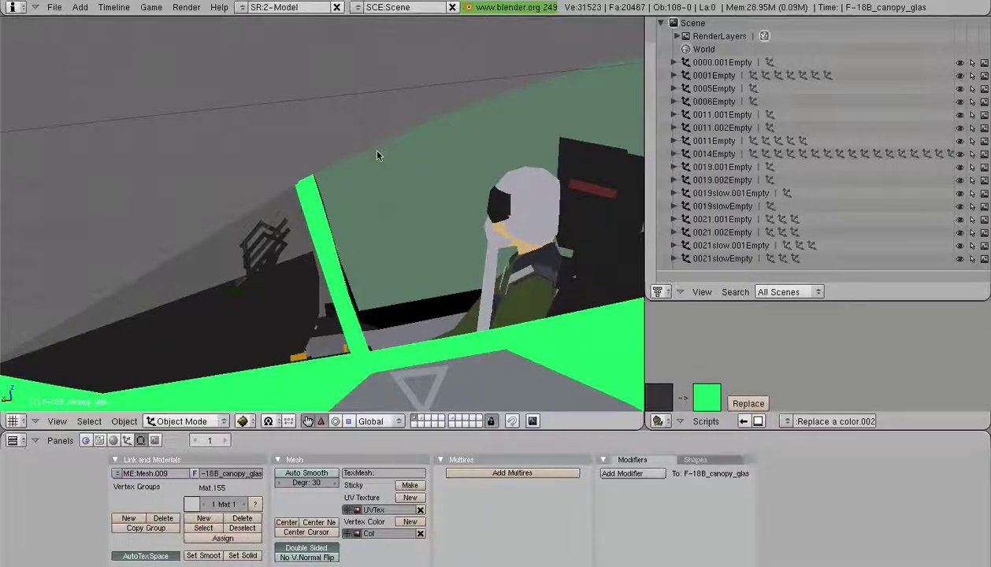
scroll(377, 151, down, 10)
middle_drag(207, 205, 227, 222)
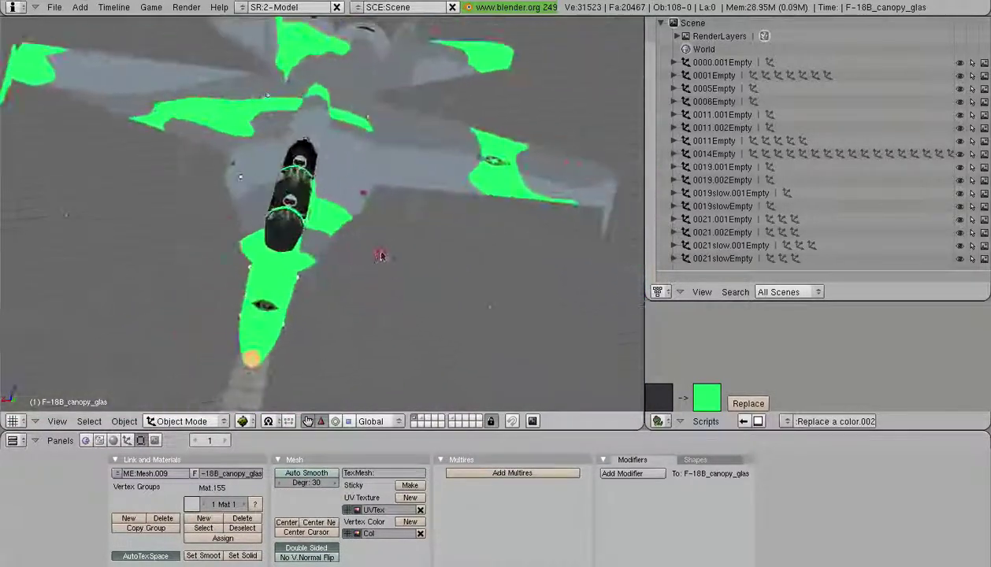
middle_drag(380, 256, 569, 221)
middle_drag(354, 281, 293, 191)
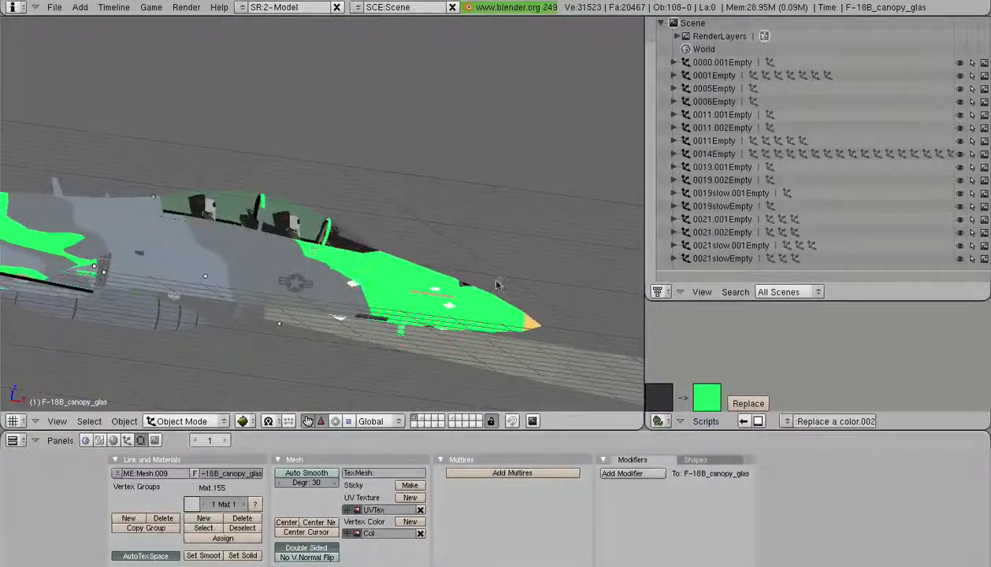
Sample the medium grey on the fuselage below the canopy as the source color and choose purple D400FF as the replacement color.
middle_drag(378, 249, 233, 251)
shift+middle_drag(262, 291, 379, 277)
scroll(353, 264, up, 3)
scroll(364, 282, down, 3)
scroll(372, 286, up, 3)
click(659, 398)
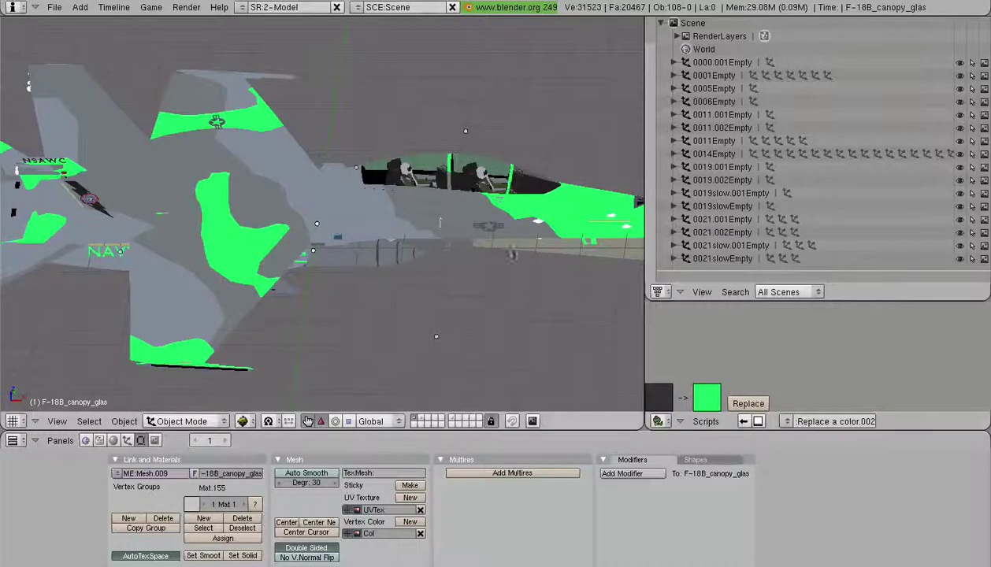
click(659, 397)
click(857, 260)
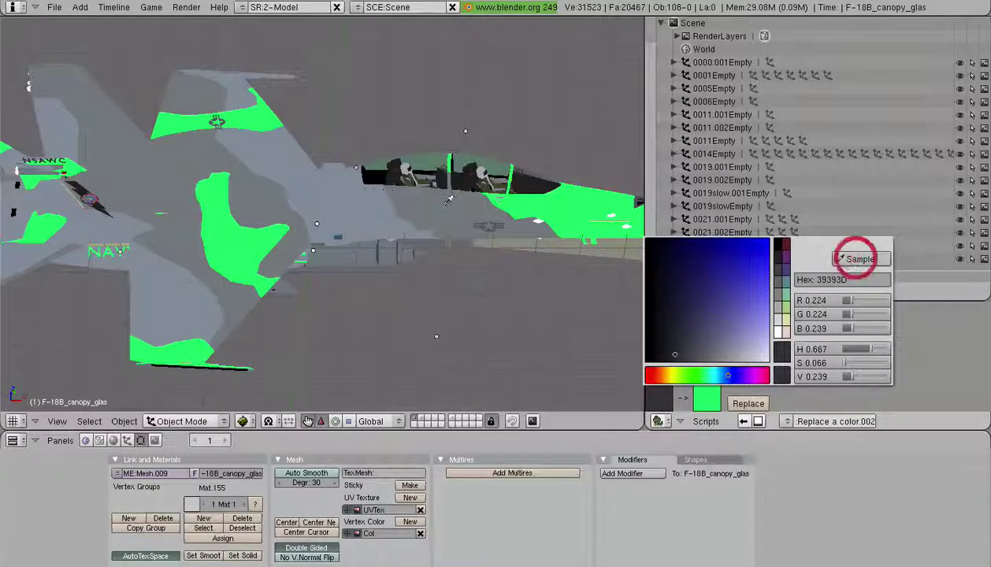
click(425, 197)
click(712, 396)
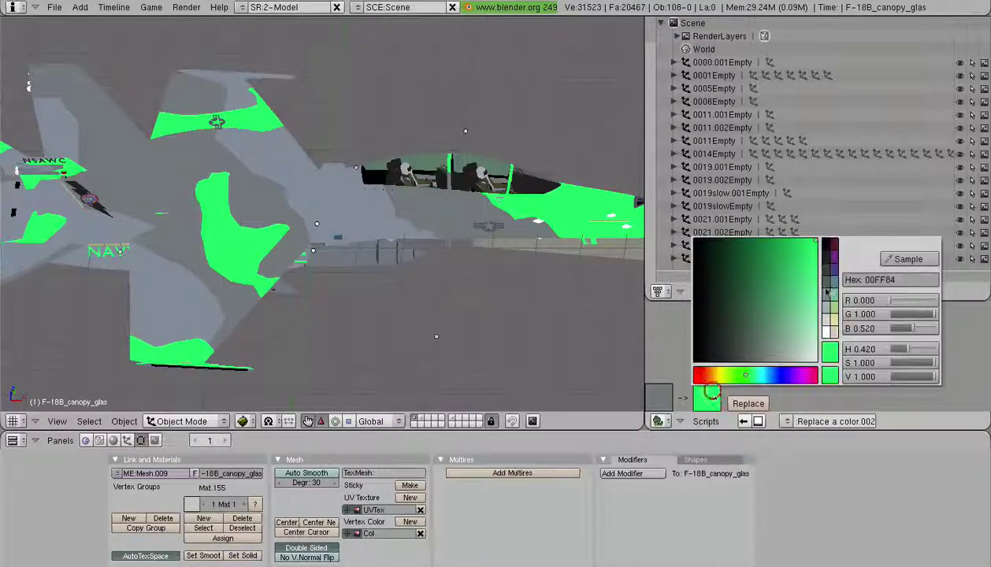
click(834, 258)
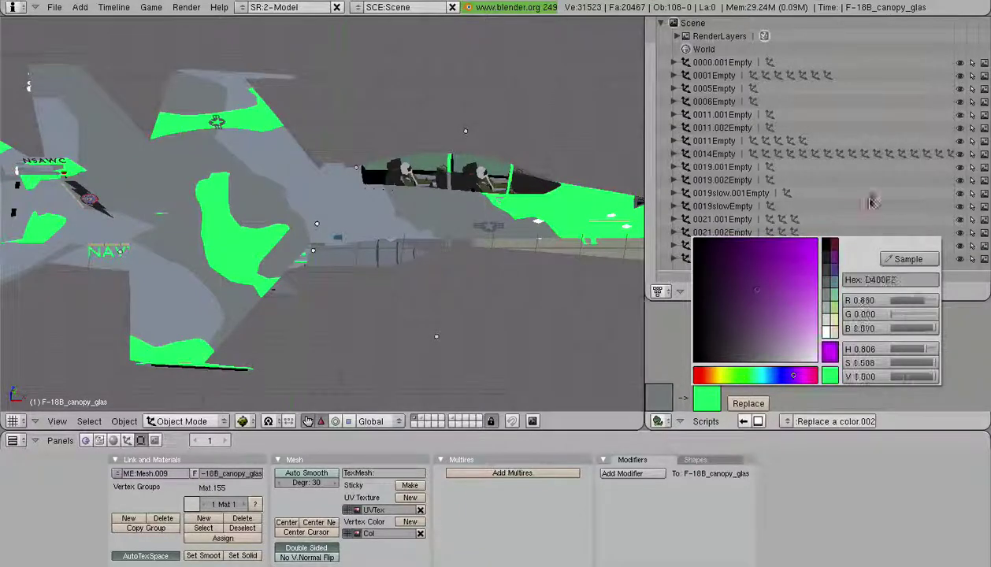
Select all objects of the aircraft and replace the medium grey with purple on every one of them.
key(a)
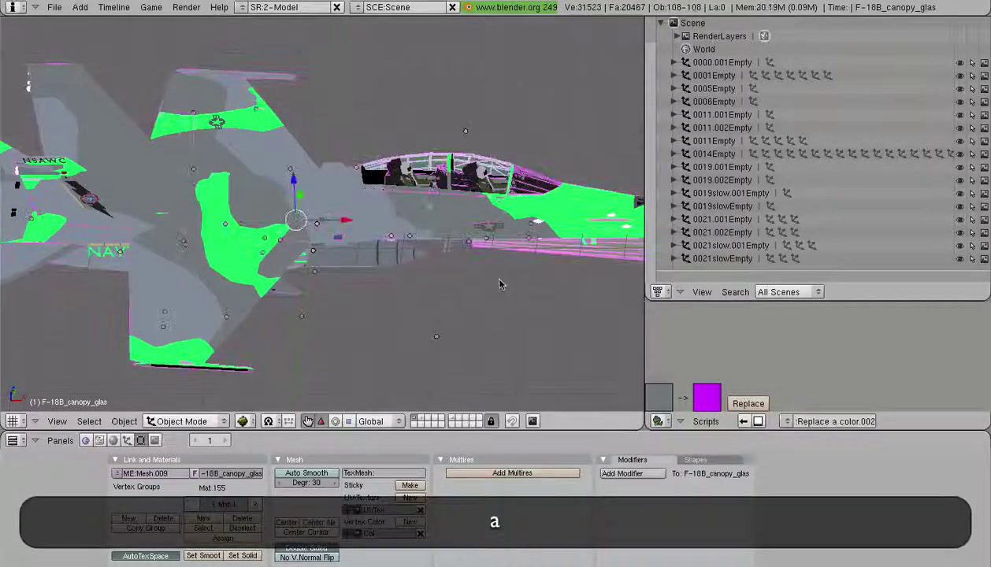
click(737, 407)
scroll(416, 304, down, 2)
middle_drag(384, 297, 454, 253)
click(659, 395)
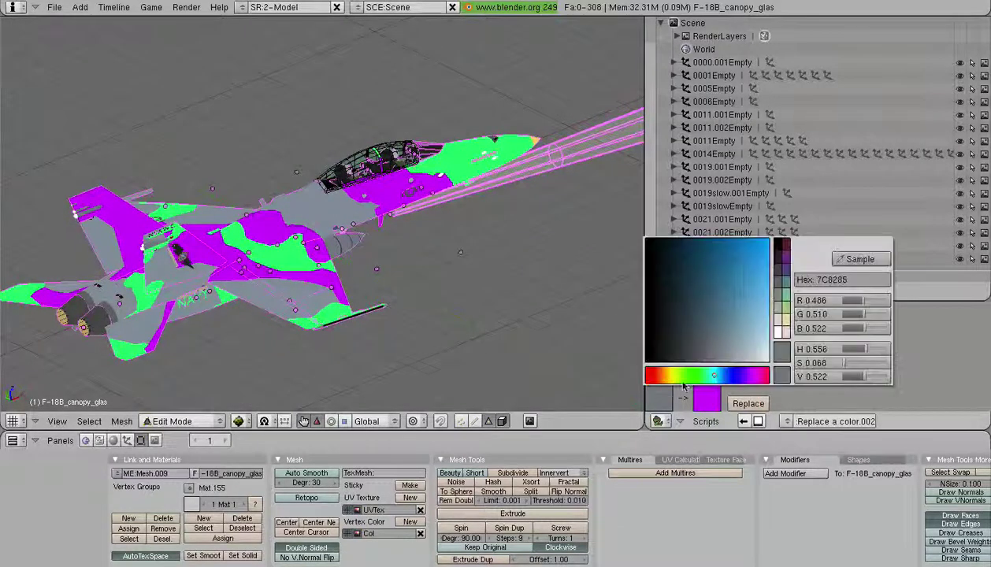
click(787, 306)
drag(730, 297, 802, 211)
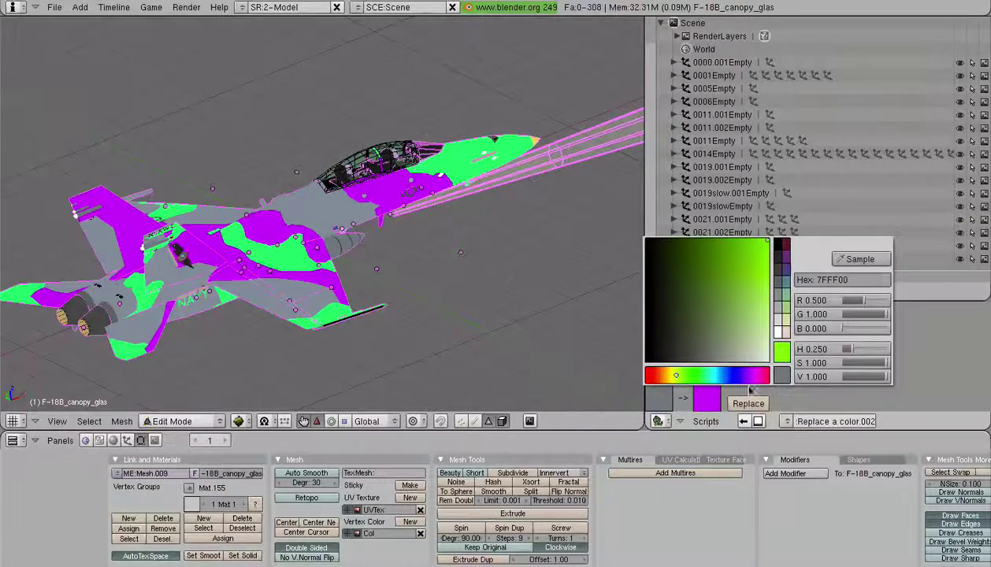
Sample the remaining light blue-grey of the aircraft as the source color and choose lime green as the replacement color.
click(659, 402)
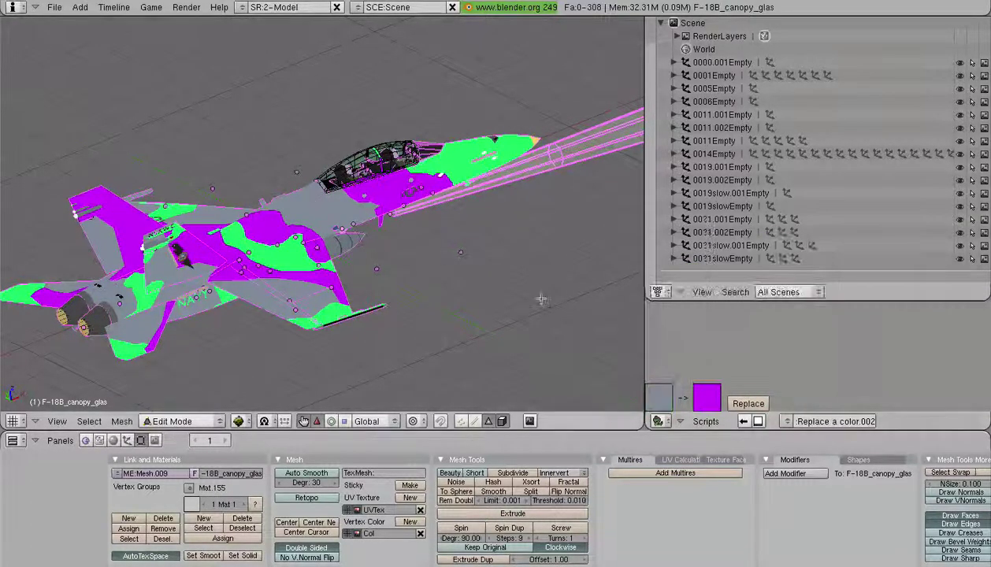
click(707, 401)
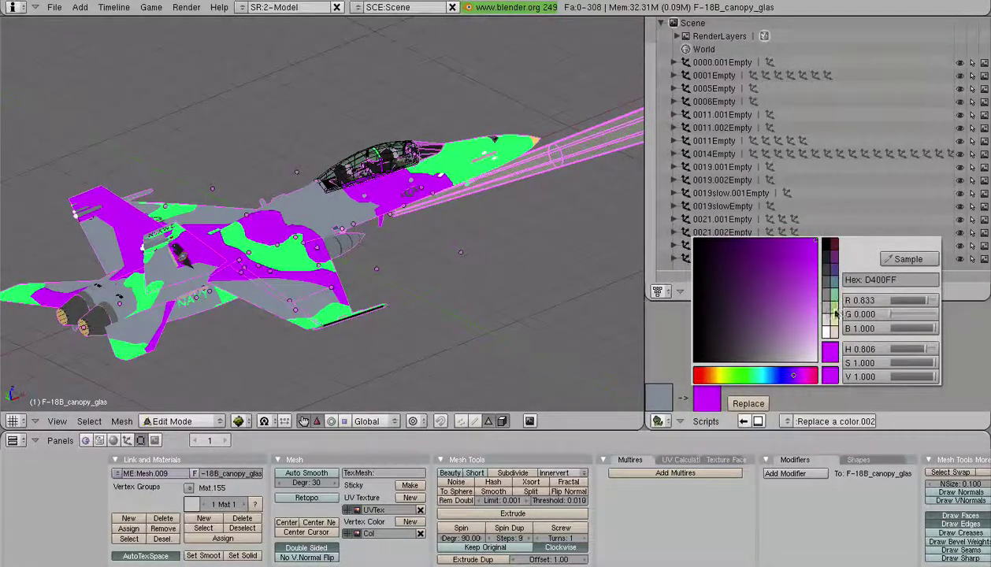
click(835, 313)
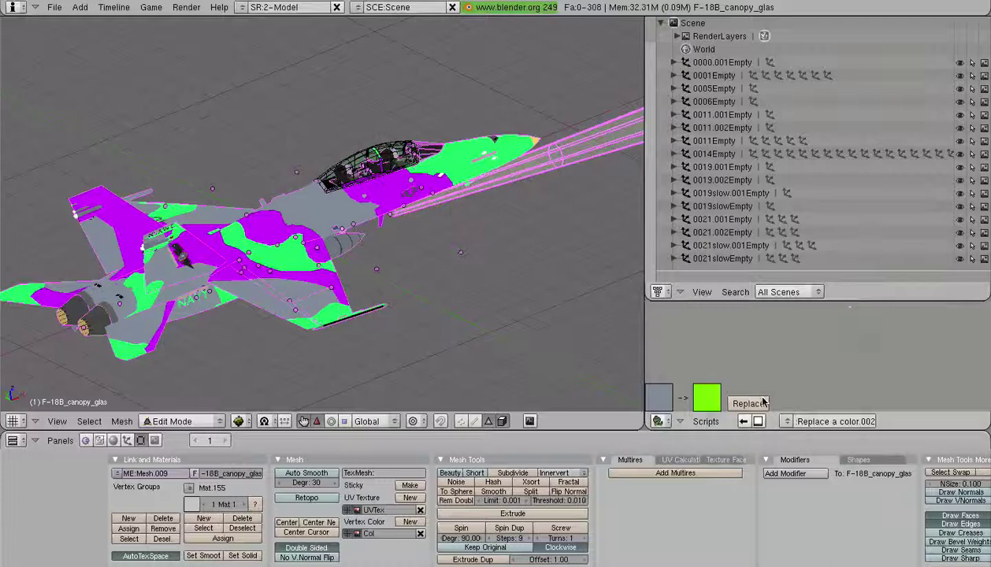
Leave Edit Mode, select all objects of the aircraft and replace the light blue-grey with lime green on them.
key(a)
key(a)
key(Tab)
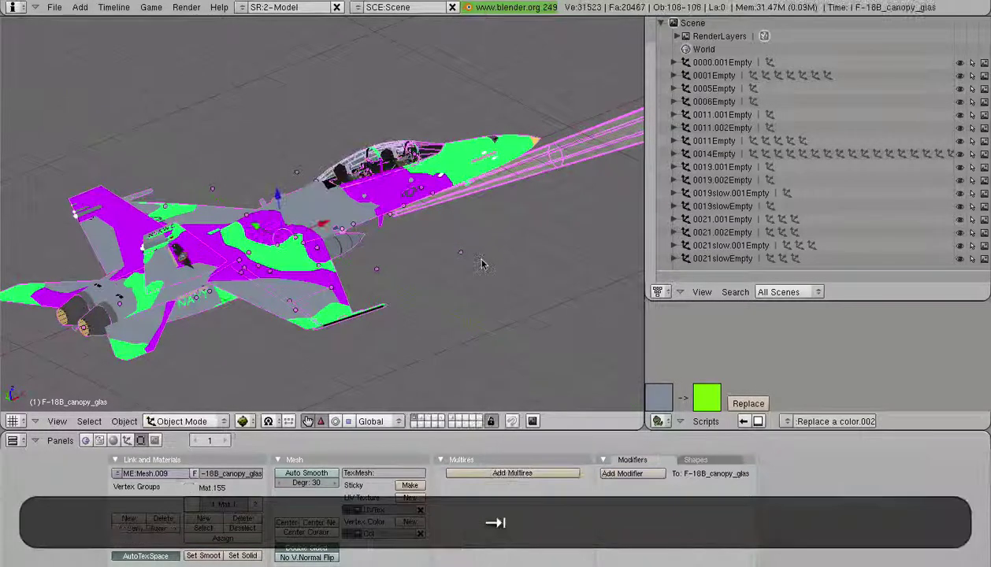
key(a)
key(a)
key(Tab)
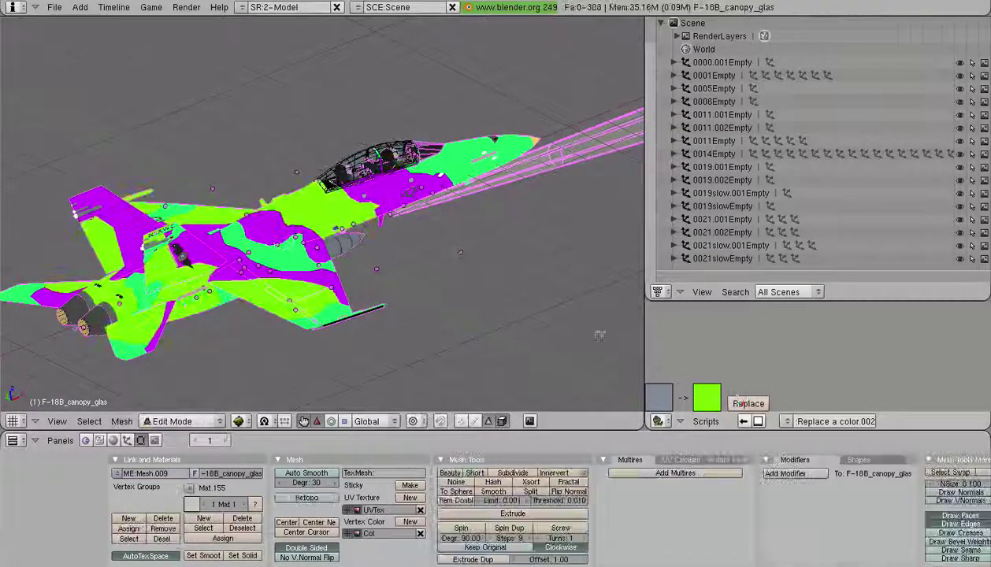
Return to Object Mode, deselect all objects and check the three-color camouflage from both sides of the aircraft.
middle_drag(472, 298, 454, 306)
click(223, 421)
click(207, 407)
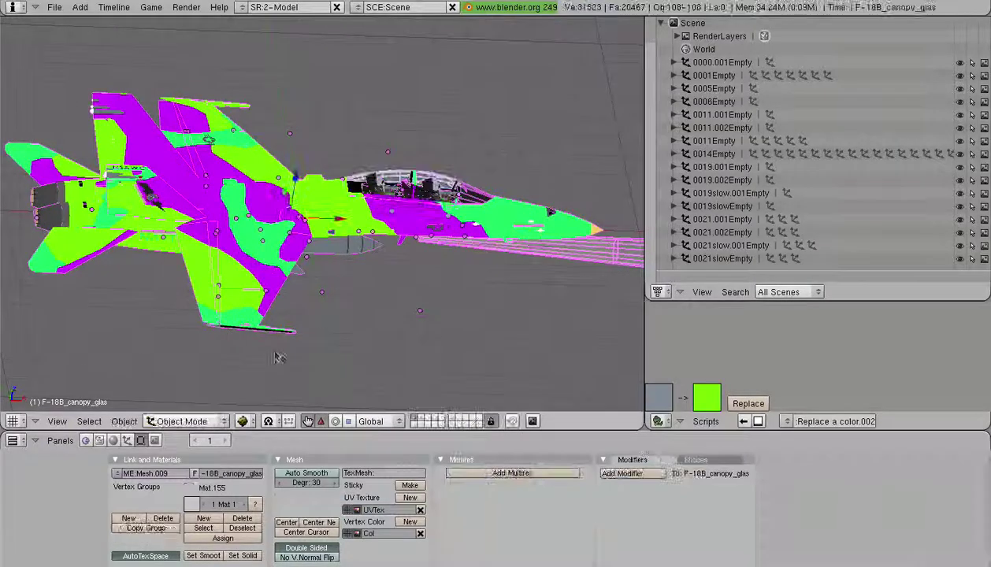
middle_drag(394, 294, 340, 319)
key(a)
scroll(340, 320, up, 6)
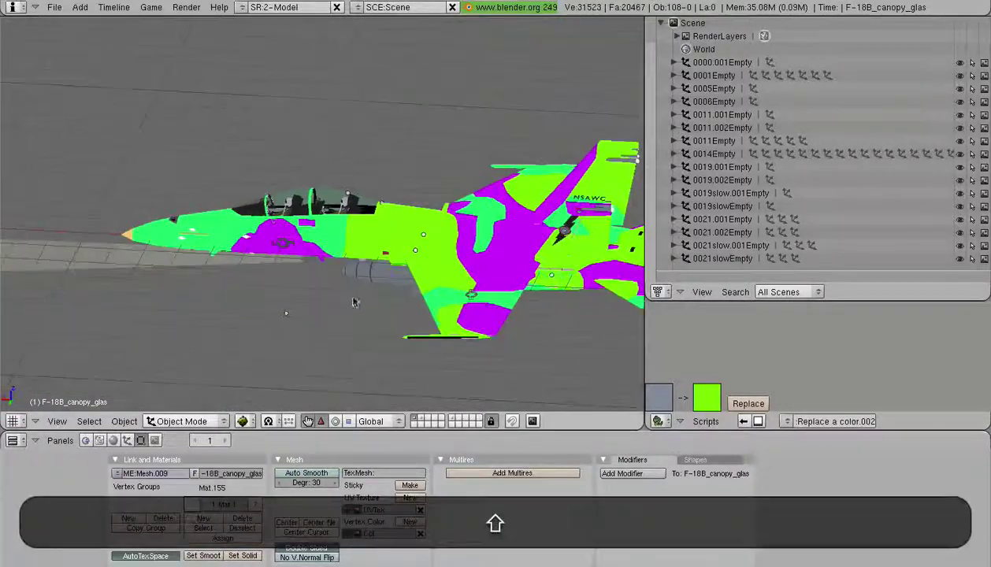
Select the center tank under the fuselage and examine it together with the recolored camouflage from both sides.
middle_drag(232, 316, 244, 193)
scroll(175, 249, up, 3)
right_click(453, 171)
middle_drag(453, 170, 539, 334)
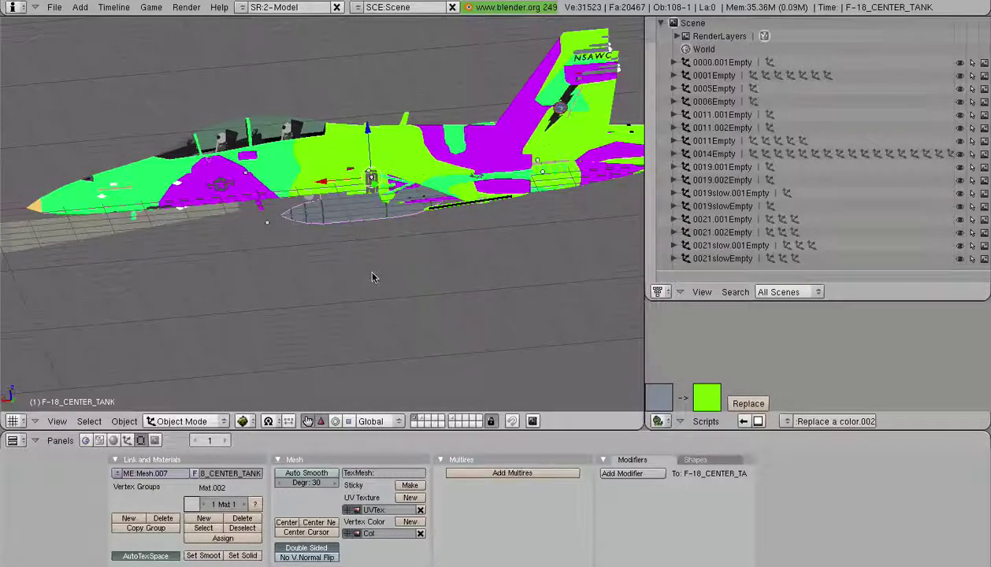
middle_drag(344, 261, 445, 225)
scroll(484, 203, up, 3)
scroll(378, 315, up, 3)
scroll(375, 316, down, 4)
shift+middle_drag(294, 238, 378, 279)
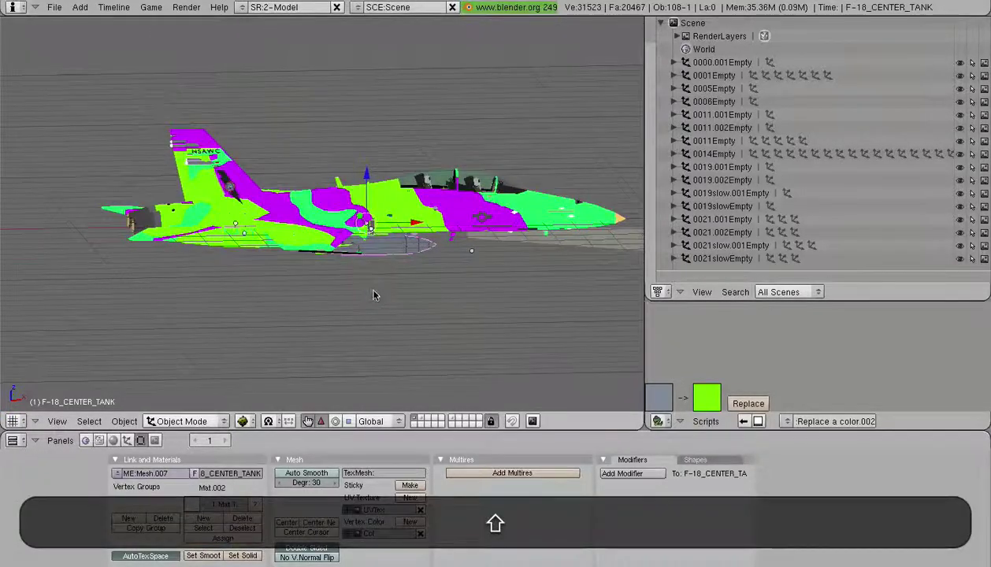